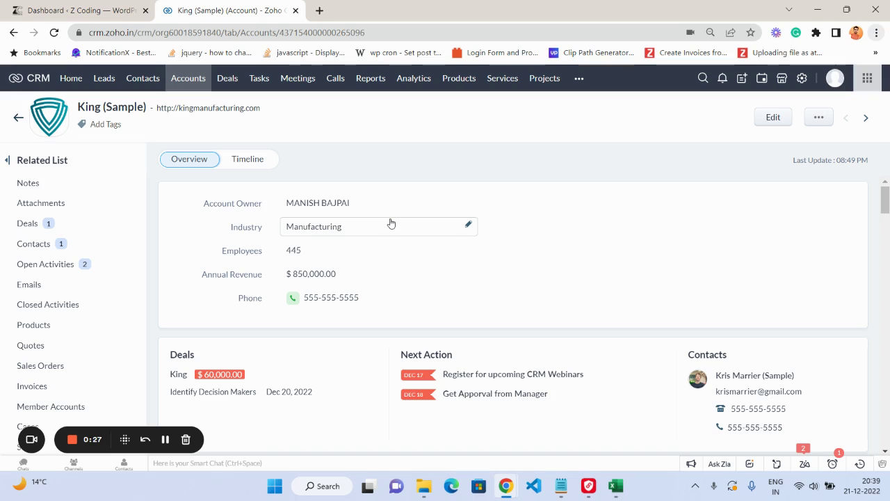
Step: Open the King (Sample) account and highlight its single existing shareholder row
left_click(188, 78)
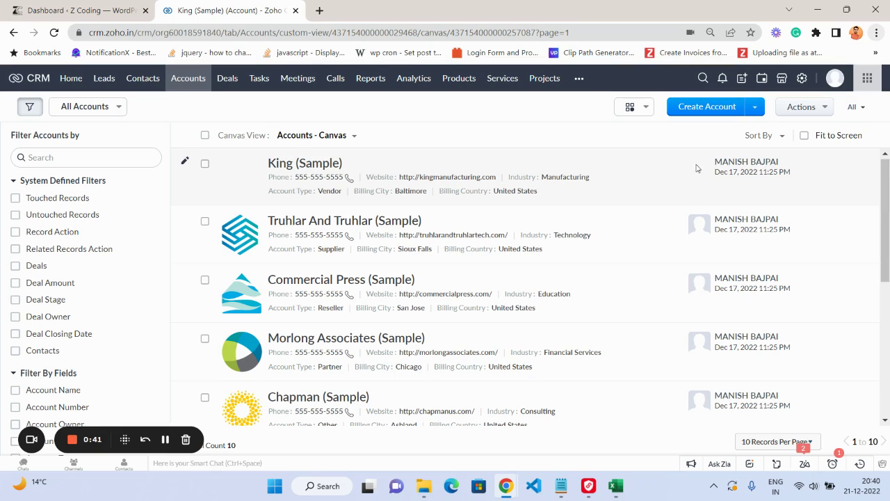
left_click(611, 175)
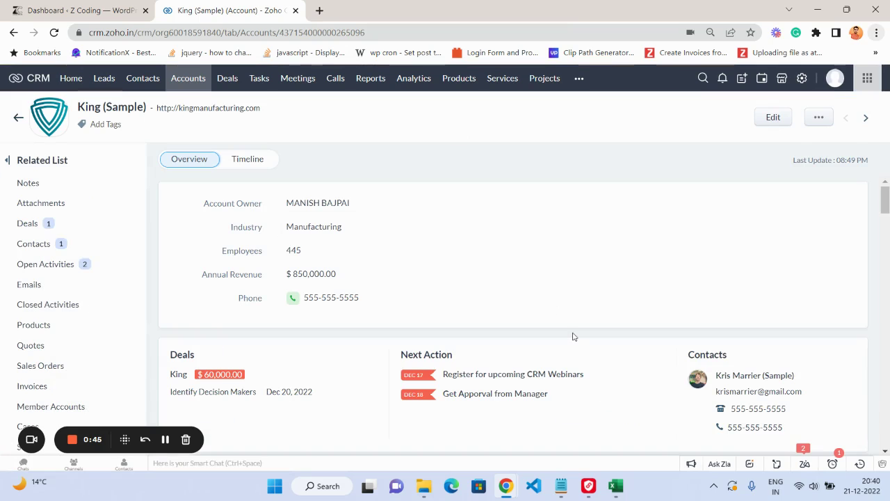
scroll(573, 332, "down", 10)
scroll(573, 333, "up", 1)
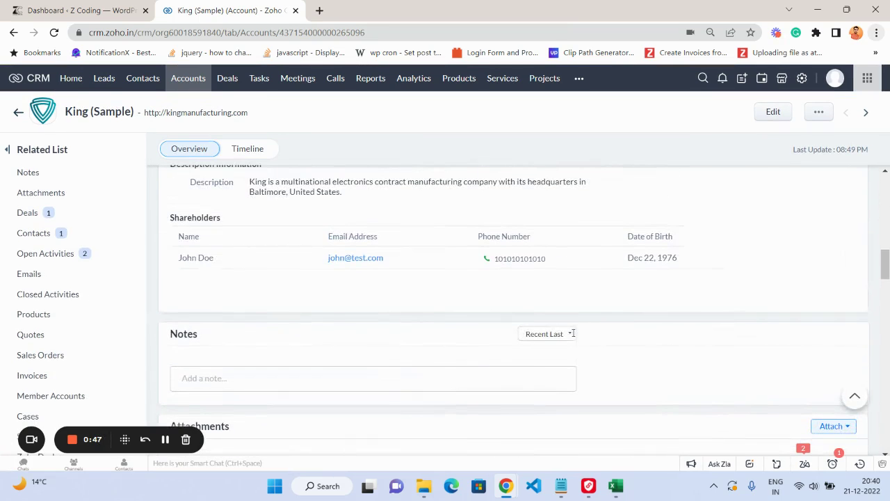
left_click_drag(180, 261, 681, 264)
Step: From the Accounts list, start Import Shareholders via the Create Account dropdown
left_click(681, 262)
left_click(190, 79)
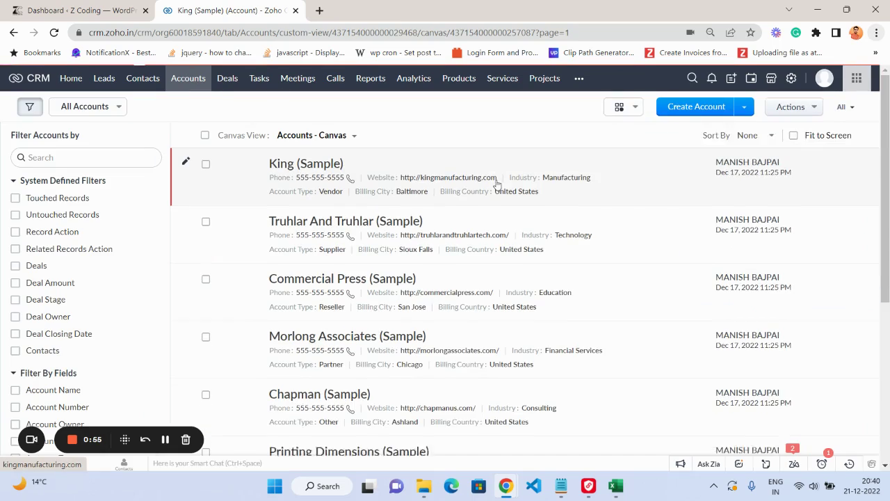
left_click(756, 109)
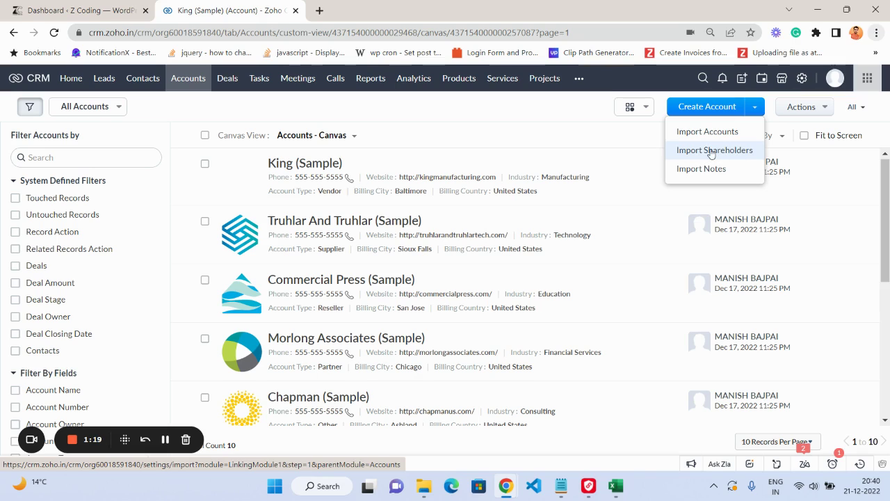
left_click(711, 151)
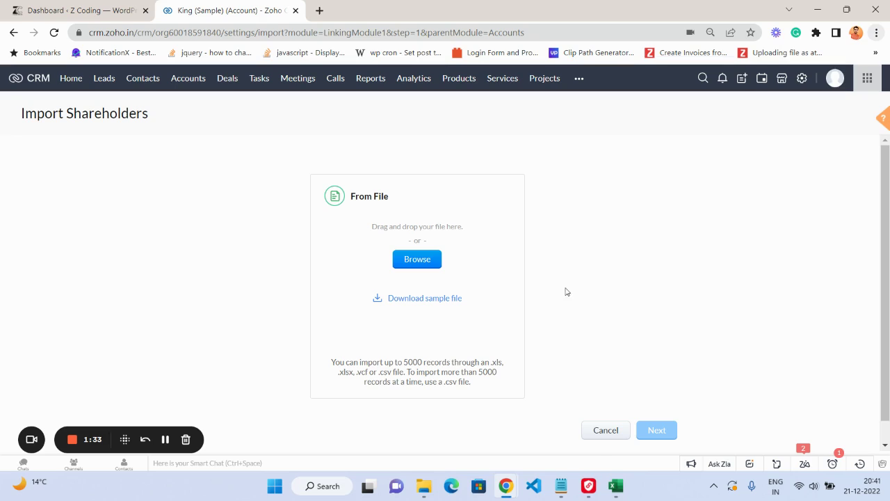
Step: Review the Excel sheet's Parent_Id values and the Name through Shareholders_Id columns without editing
left_click(615, 487)
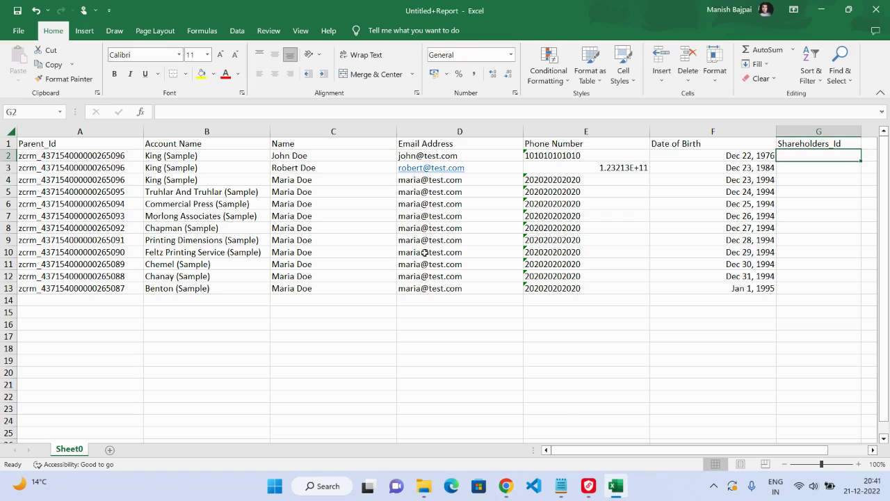
left_click(61, 154)
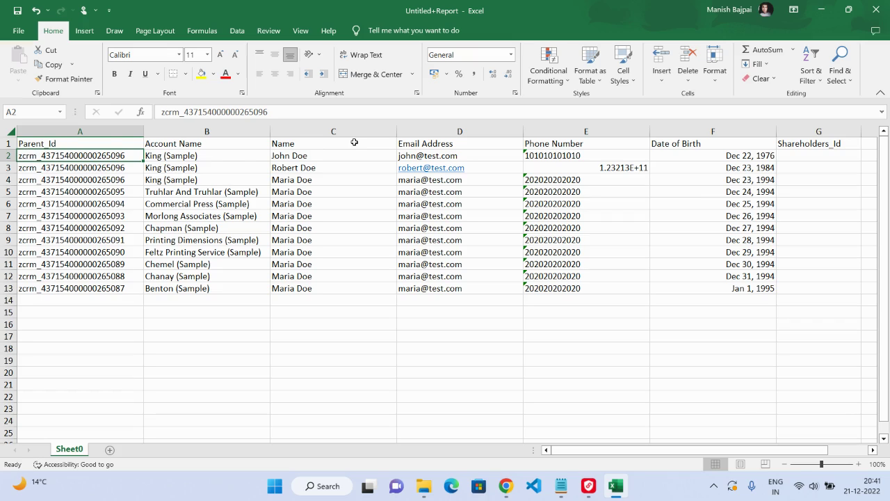
left_click(298, 143)
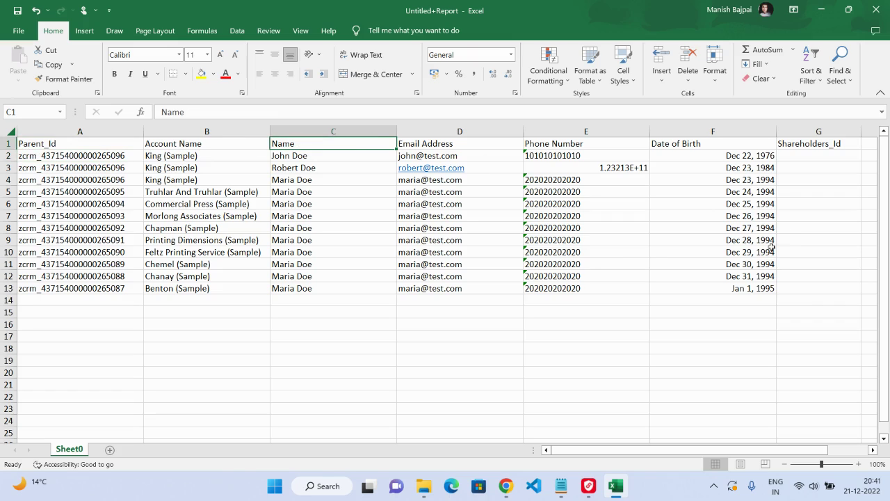
left_click_drag(313, 145, 823, 284)
left_click(842, 143)
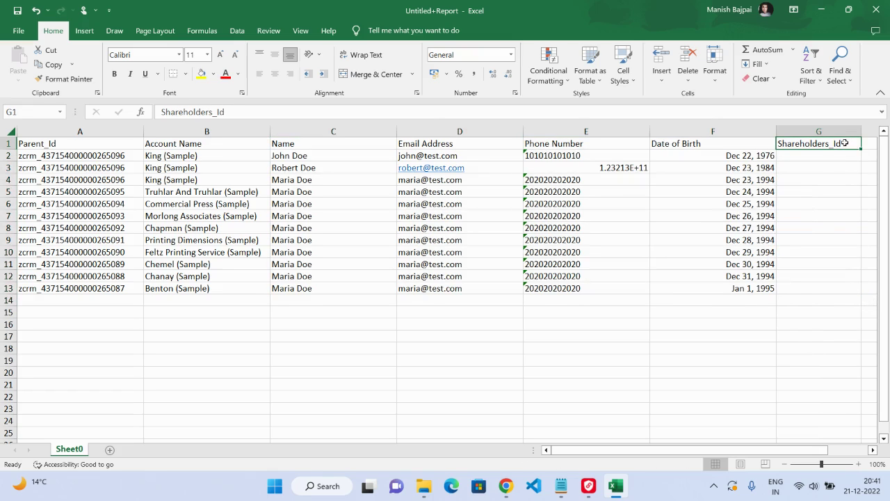
left_click(808, 155)
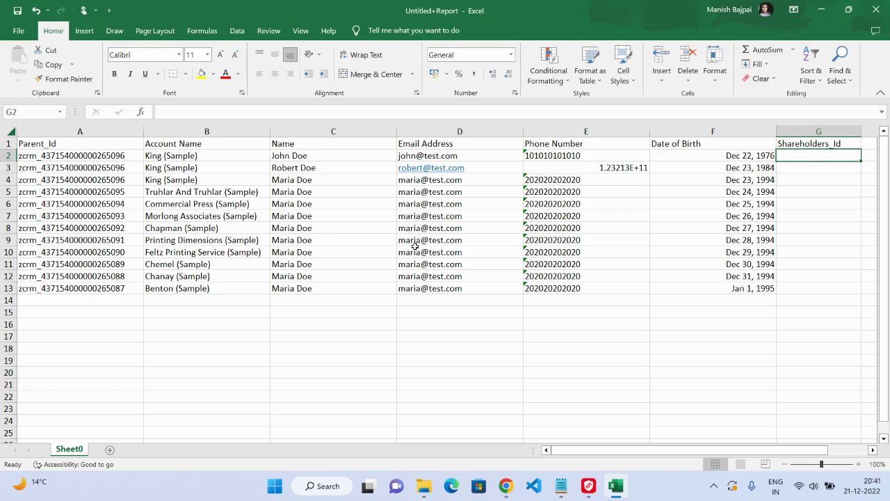
key("alt+Tab")
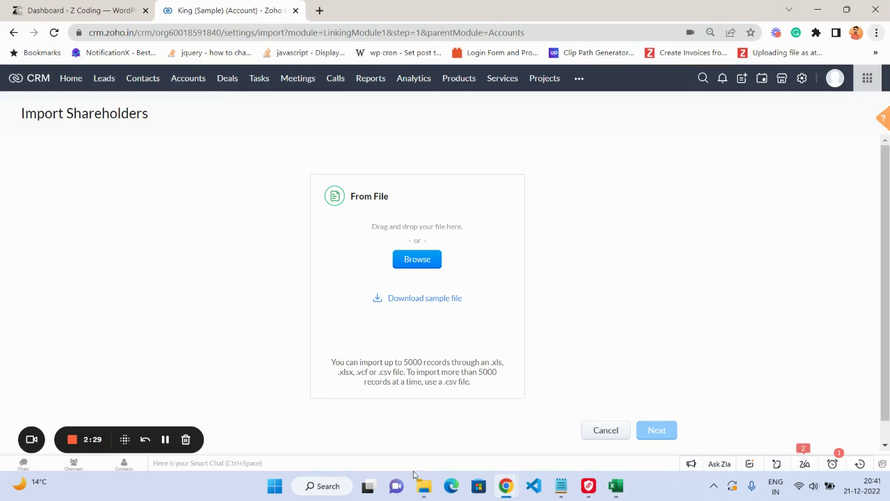
Step: Upload Untitled+Report.xlsx from File Explorer to the Shareholders import
left_click(423, 494)
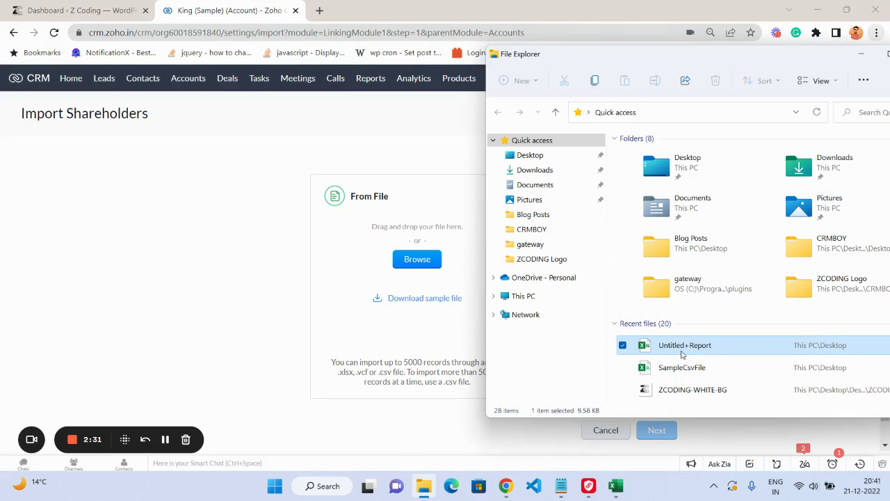
left_click_drag(684, 355, 346, 280)
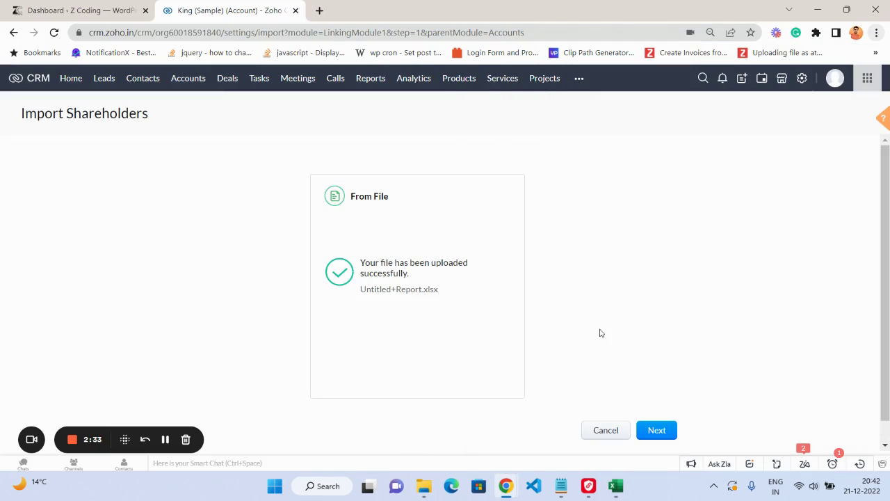
left_click(654, 432)
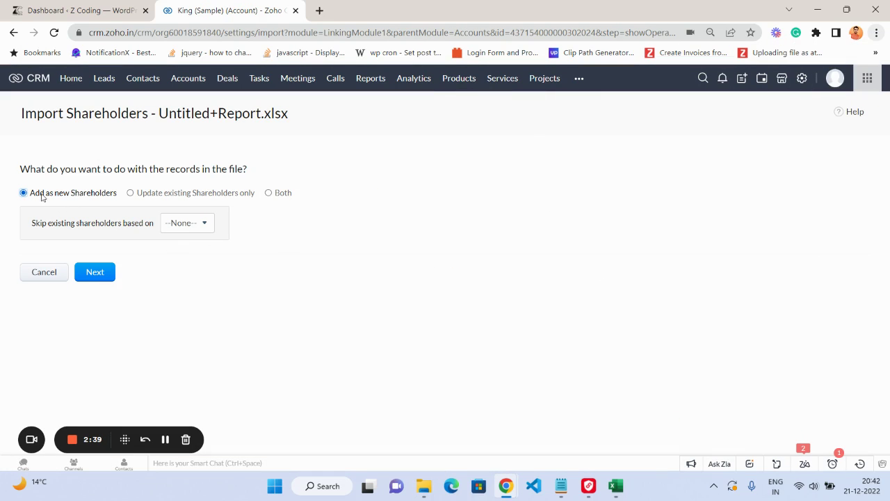
Step: Add the rows as new Shareholders with skip set to --None--
left_click(184, 224)
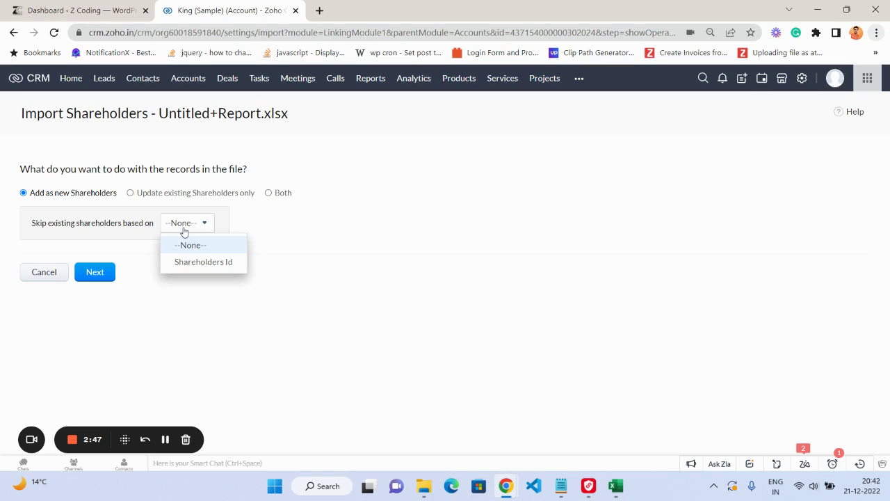
left_click(185, 246)
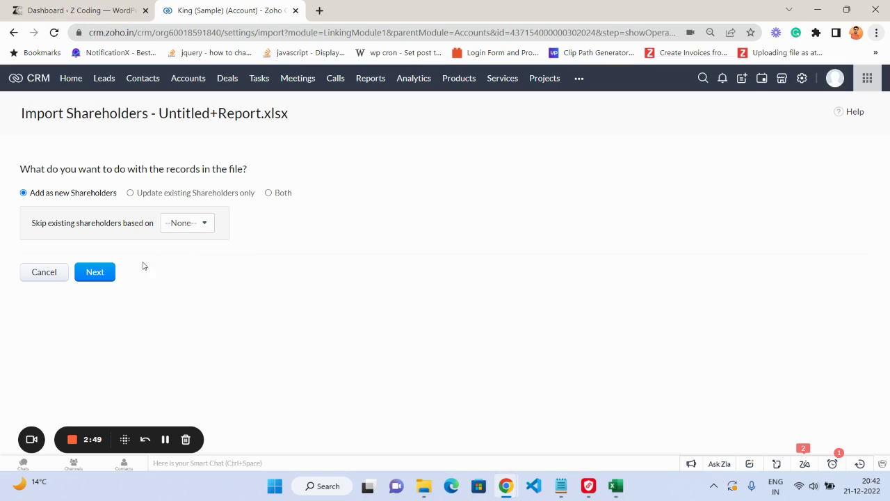
left_click(96, 272)
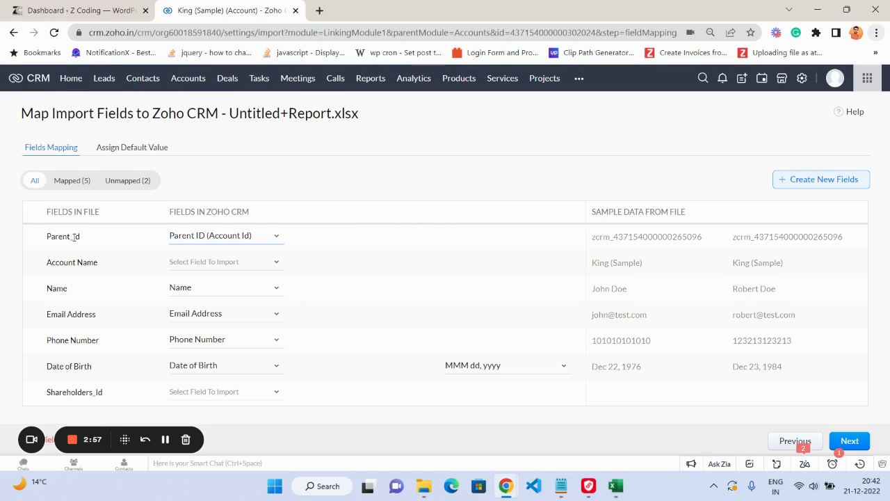
Step: Keep Parent_Id mapped to Account Id and leave Account Name unmapped
left_click(264, 235)
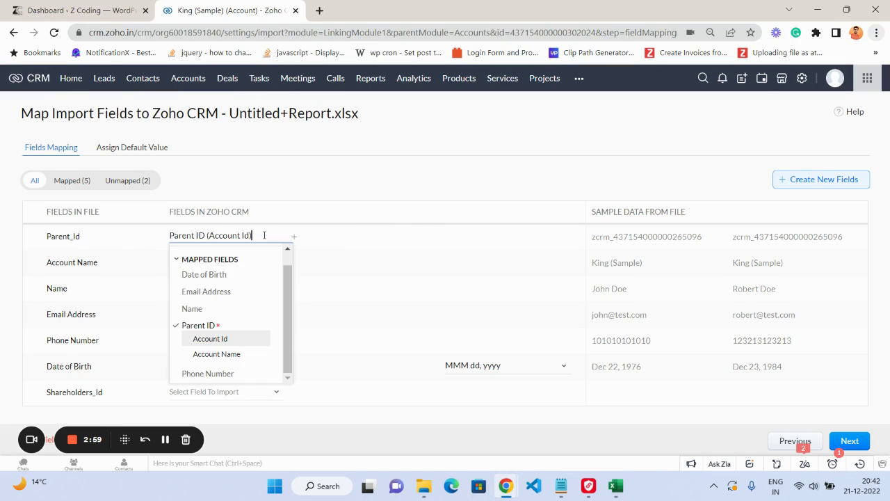
left_click(217, 340)
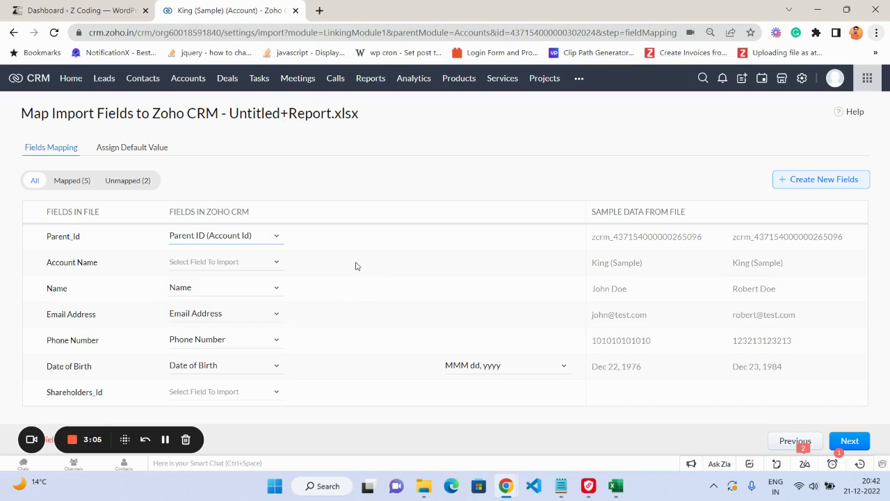
left_click(241, 262)
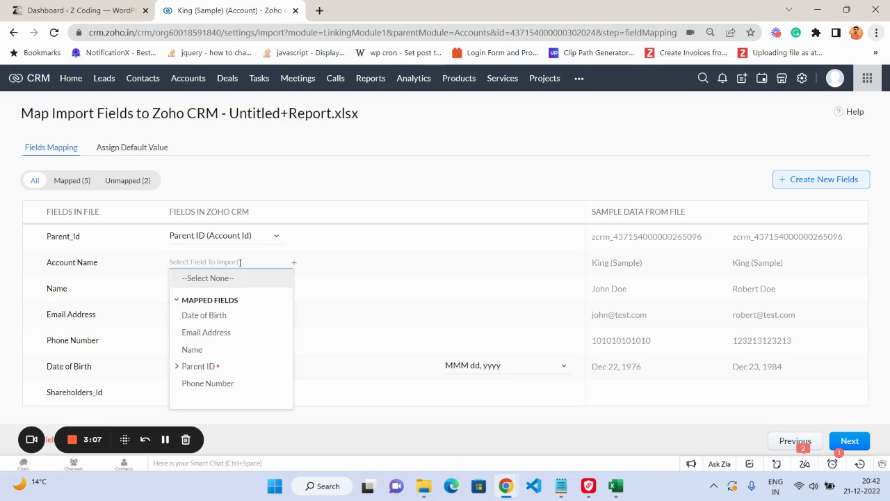
left_click(180, 366)
left_click(221, 380)
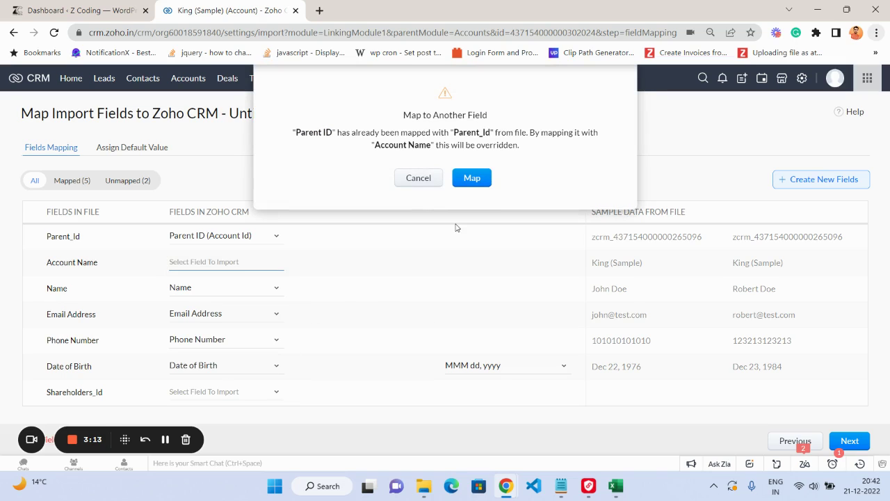
left_click(421, 183)
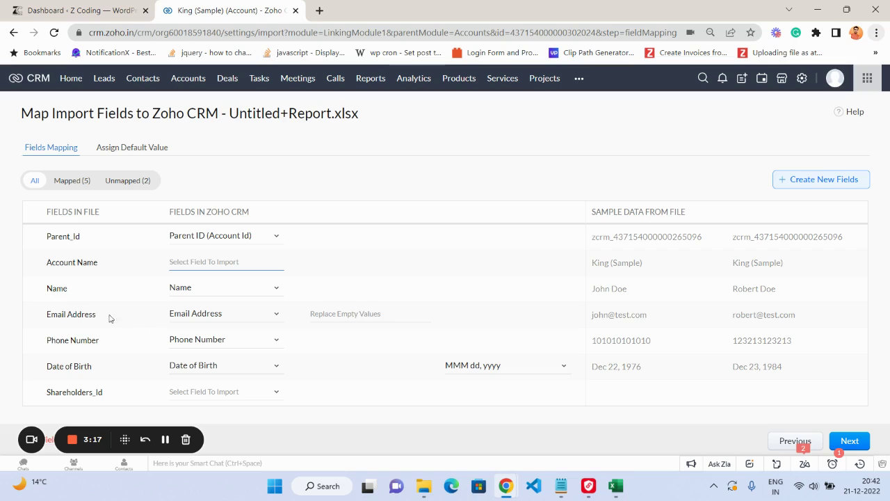
Step: Check the Name, Email and Phone mappings and continue despite the two unmapped fields
left_click_drag(46, 289, 228, 358)
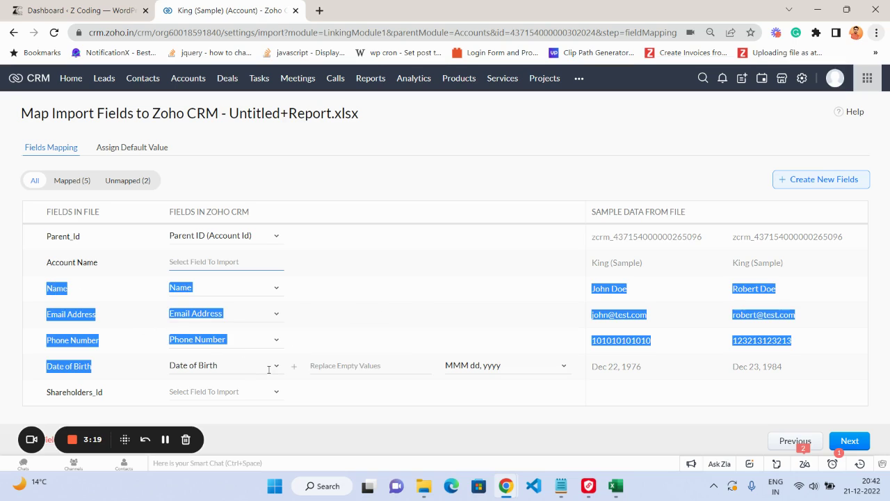
left_click(2, 312)
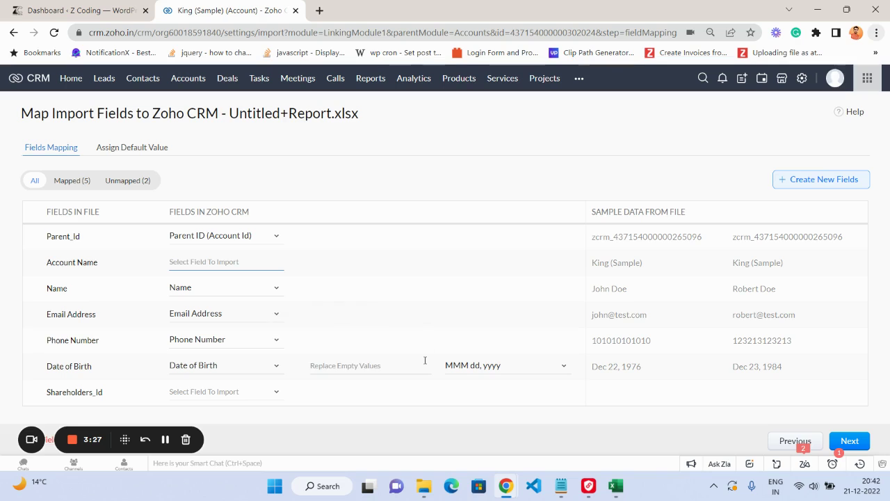
left_click(857, 444)
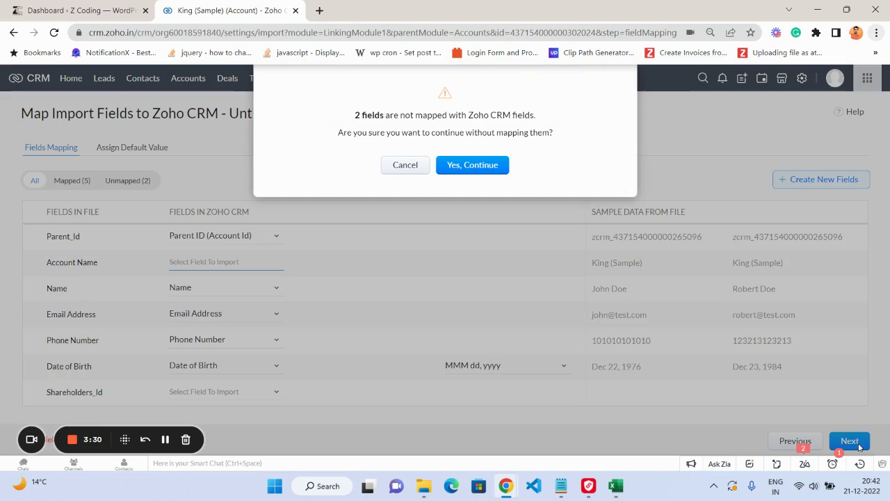
left_click(472, 167)
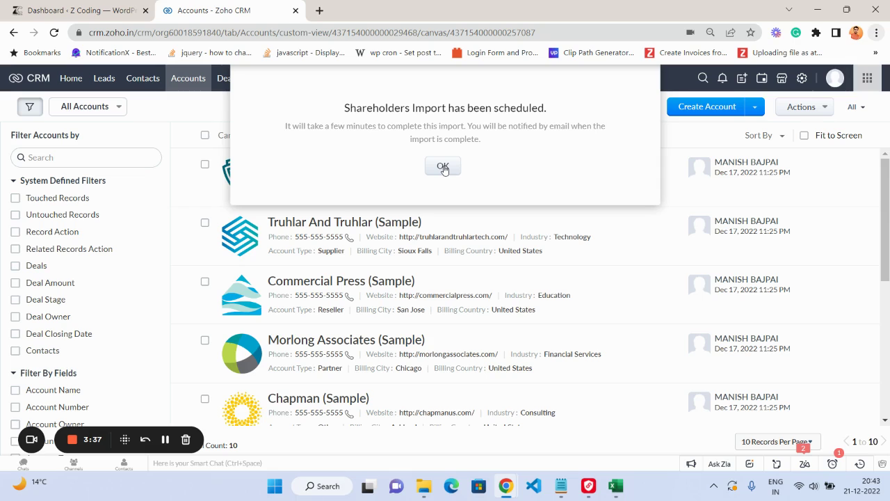
Step: Acknowledge the scheduled import and, once it succeeds, open King (Sample) from Accounts
left_click(443, 167)
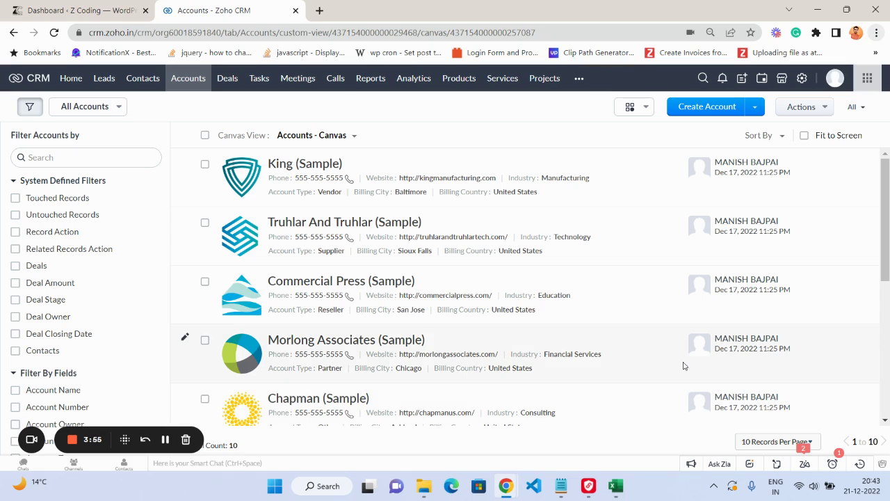
scroll(620, 338, "down", 5)
scroll(620, 339, "up", 5)
scroll(620, 339, "down", 5)
scroll(620, 339, "up", 5)
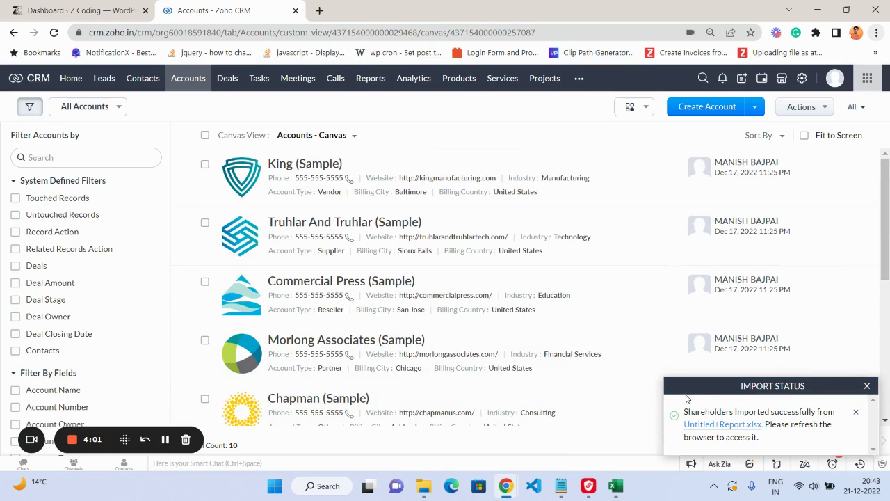
left_click(617, 181)
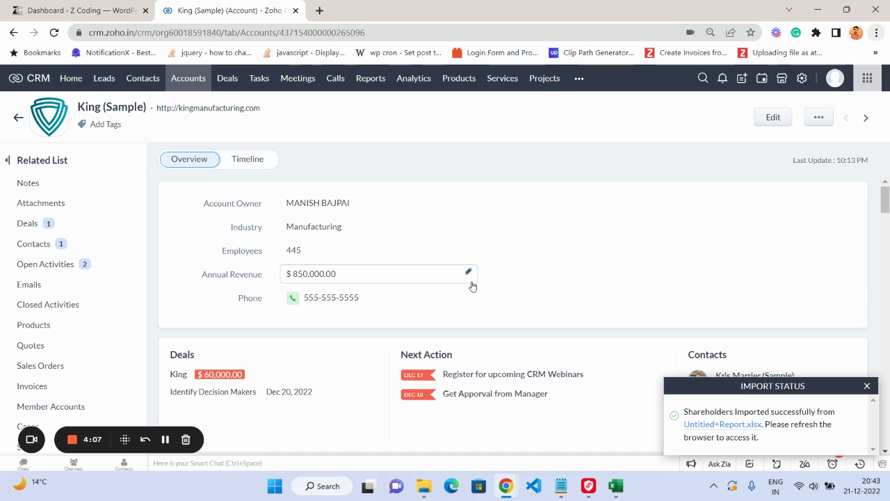
Step: Confirm King (Sample) now lists John Doe, Robert Doe and Maria Doe, matching Excel rows A2:B4
left_click(866, 386)
scroll(608, 314, "down", 5)
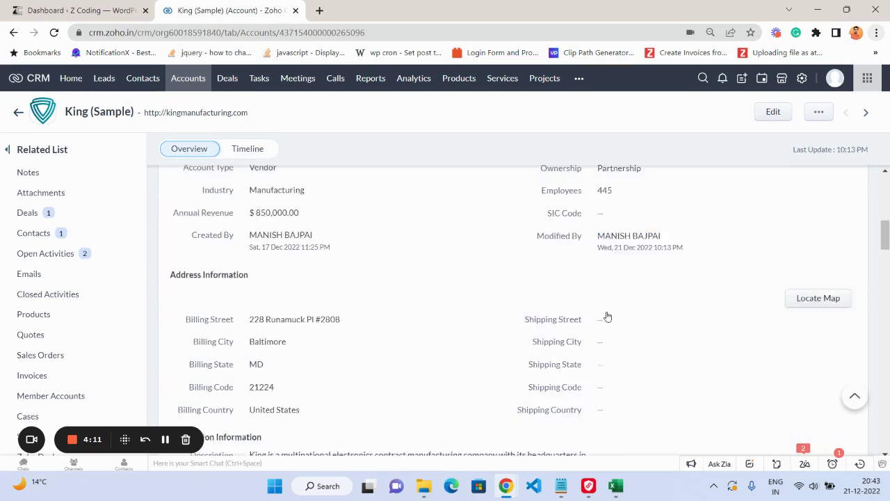
scroll(607, 316, "down", 3)
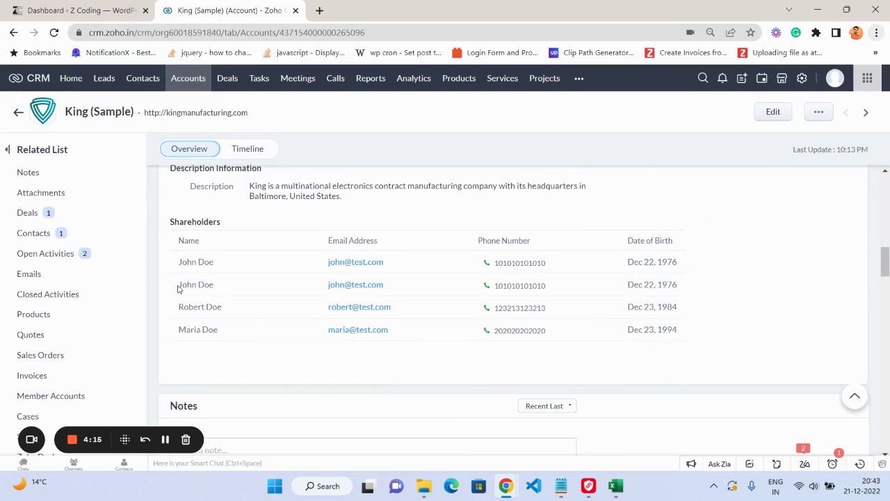
mouse_move(178, 289)
left_mouse_down()
mouse_move(399, 322)
mouse_move(555, 332)
mouse_move(163, 290)
mouse_move(175, 284)
left_mouse_up()
left_click(571, 332)
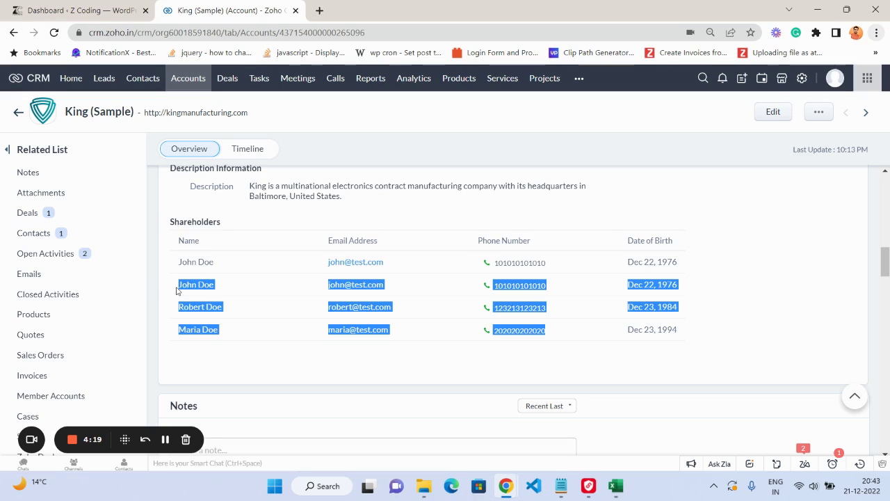
left_click(177, 291)
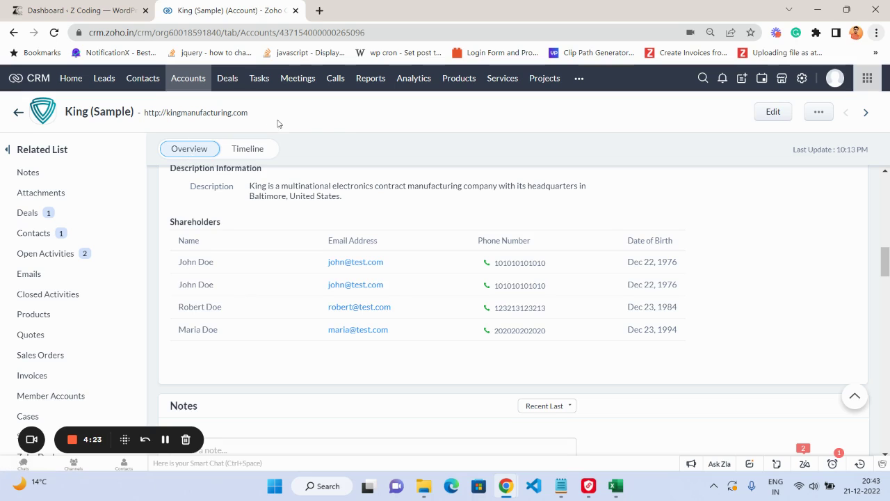
left_click(616, 486)
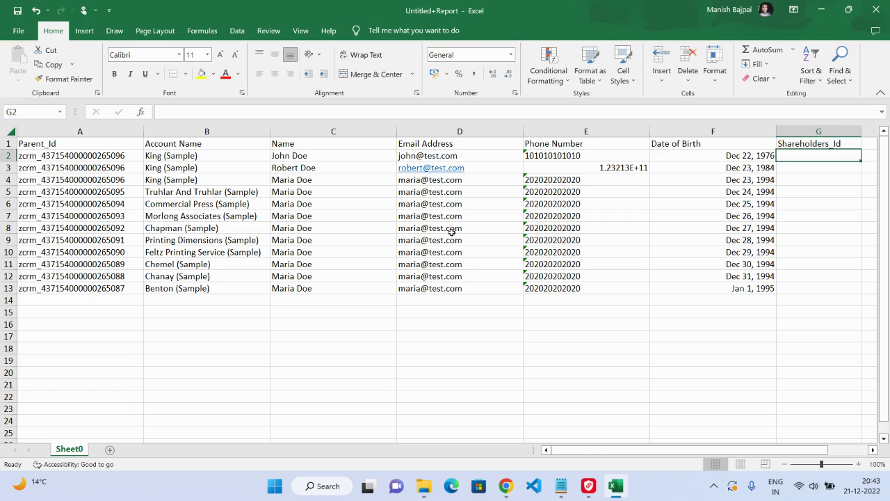
left_click_drag(222, 181, 61, 159)
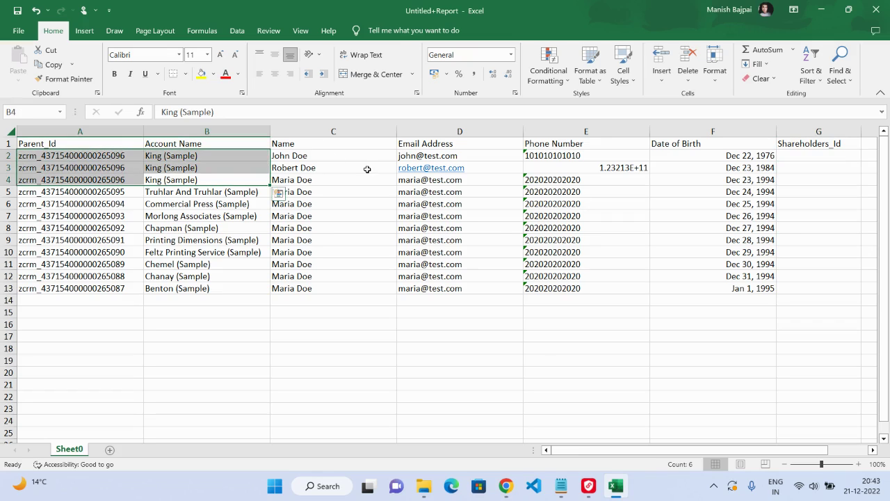
Step: Back on King (Sample), highlight the original John Doe shareholder row
key("alt+Tab")
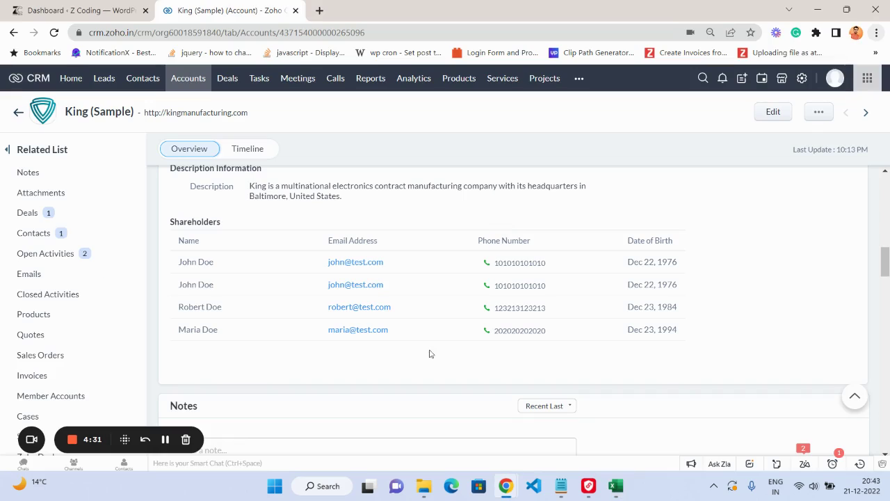
left_click_drag(177, 240, 263, 339)
left_click(230, 269)
left_click(177, 288)
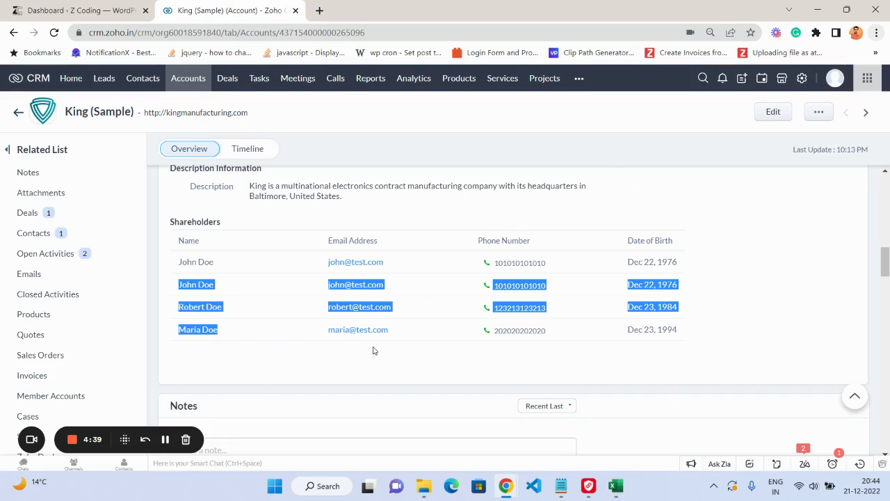
Step: Open Truhlar And Truhlar (Sample) and highlight its newly imported Maria Doe shareholder row
left_click(190, 86)
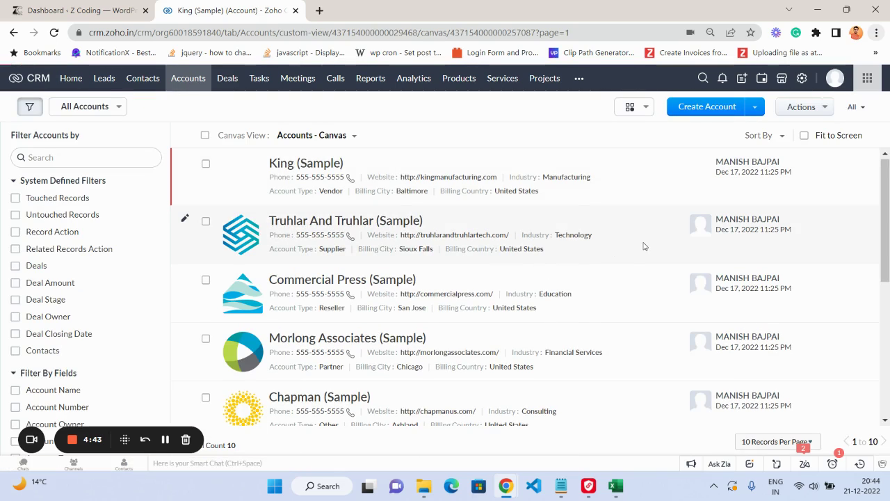
left_click(626, 246)
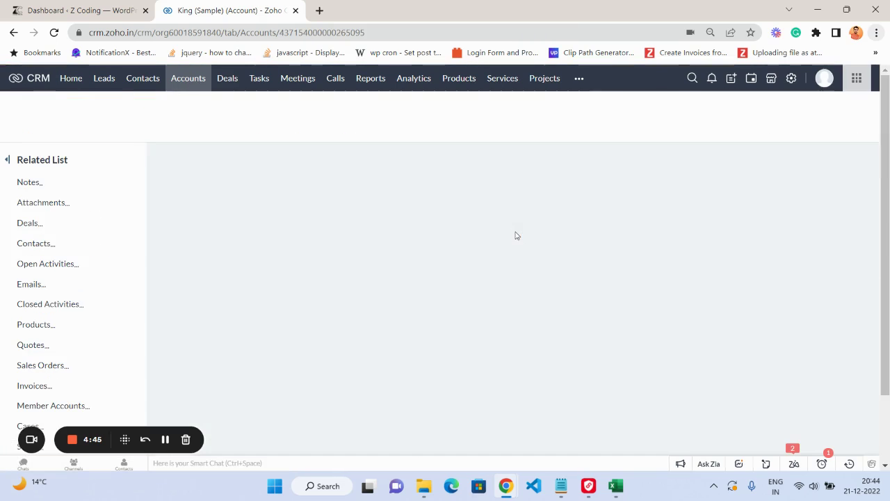
scroll(432, 313, "down", 1)
scroll(423, 326, "down", 10)
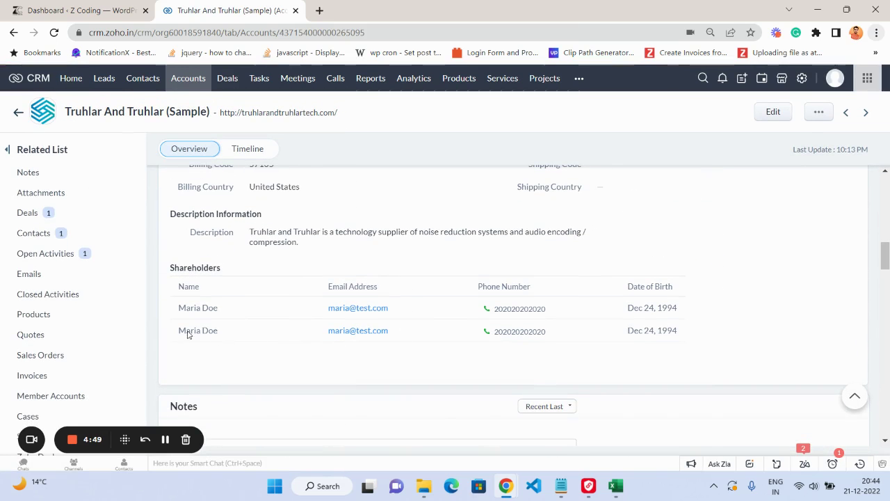
left_click_drag(175, 335, 675, 339)
left_click(701, 334)
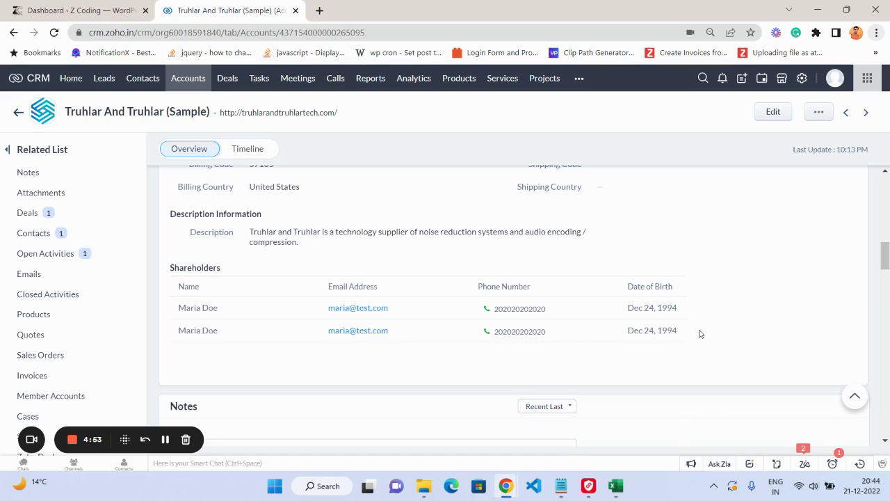